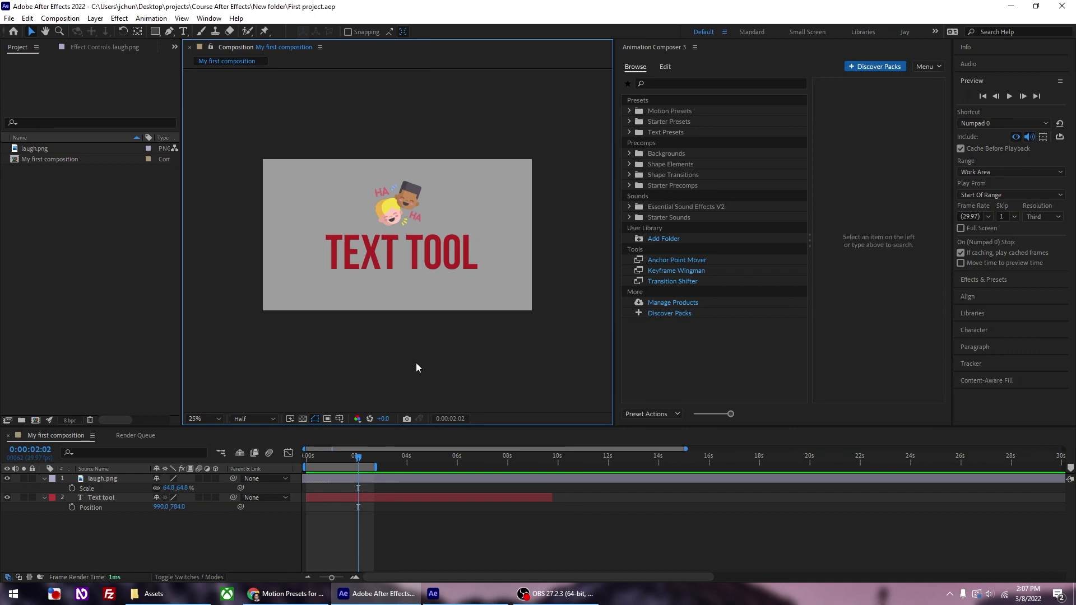
{"action": "left_click", "coordinate": [648, 49]}
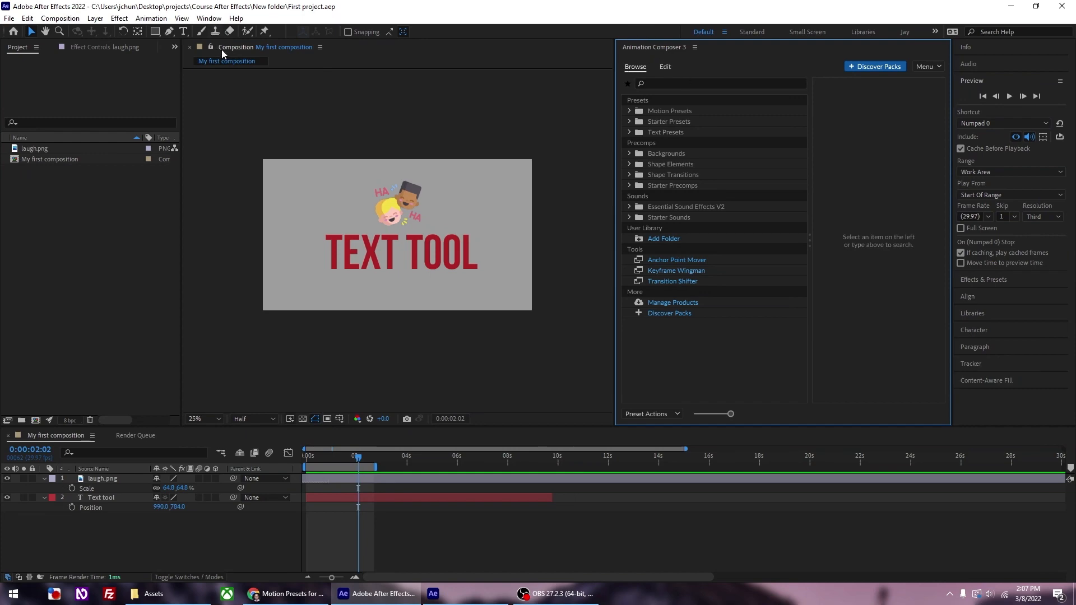
{"action": "left_click", "coordinate": [208, 18]}
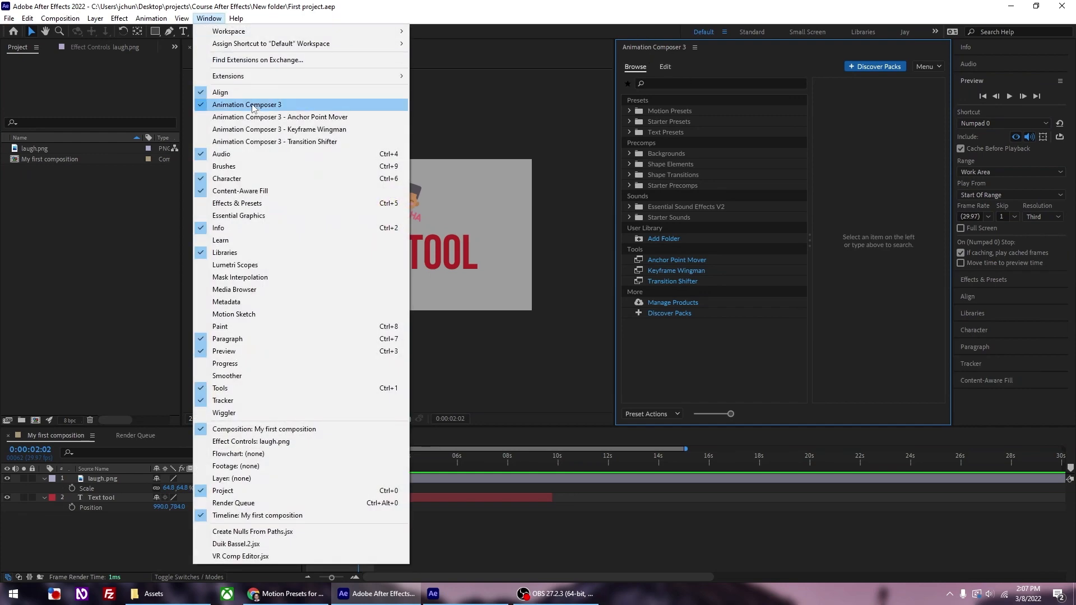
{"action": "left_click", "coordinate": [558, 100]}
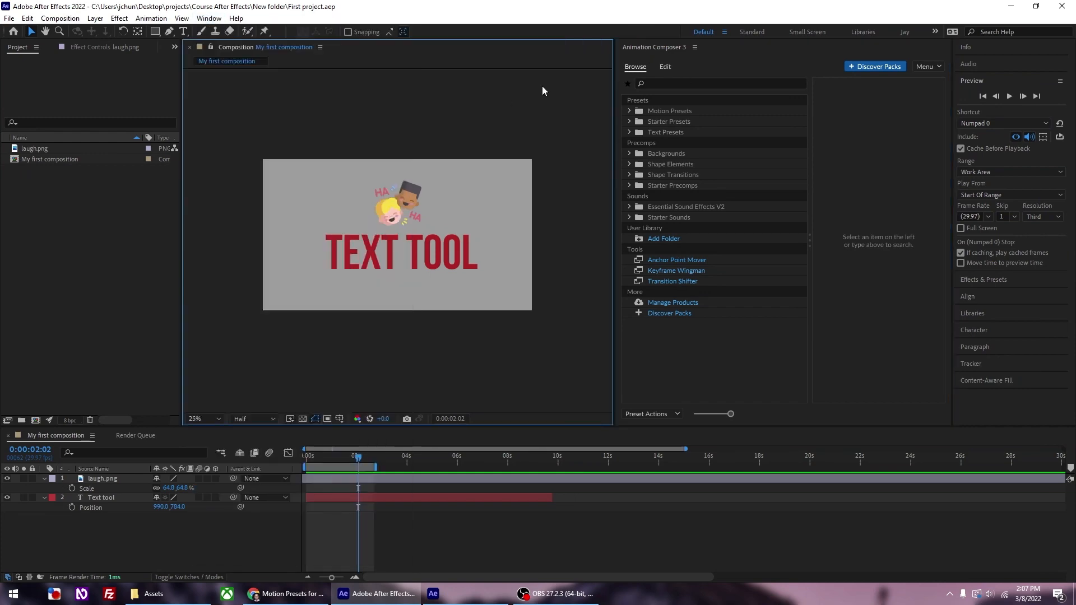
Step: Preview the Bounce Scale From Anchor Point and Ease Position & Rotate 2D layer transitions from Starter Presets, widening the Animation Composer panel
{"action": "left_click", "coordinate": [630, 122]}
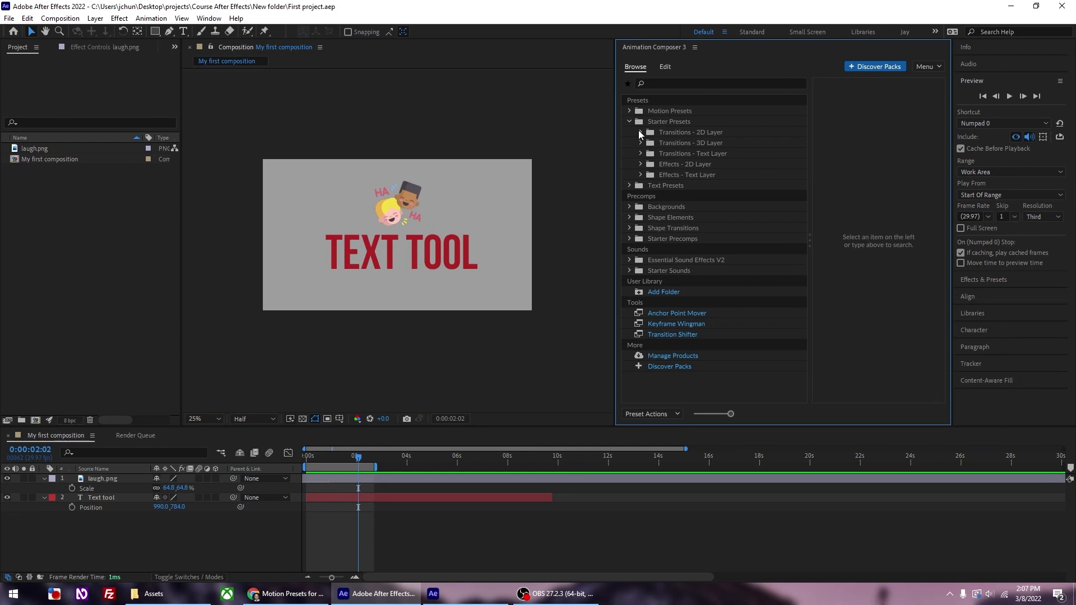
{"action": "left_click", "coordinate": [640, 132]}
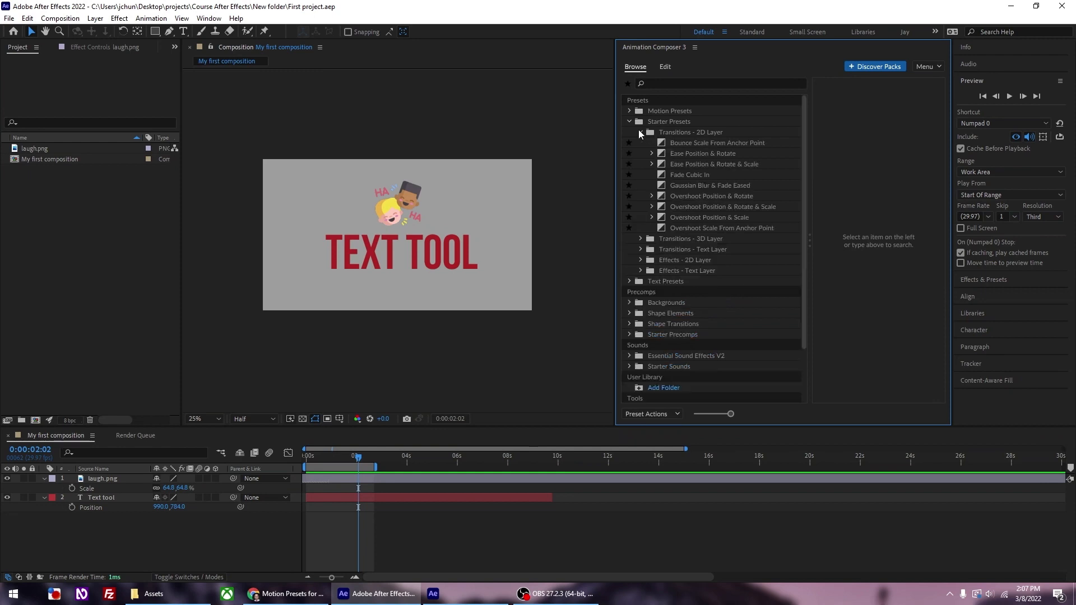
{"action": "left_click", "coordinate": [690, 145]}
{"action": "left_click_drag", "start_coordinate": [615, 159], "coordinate": [582, 163]}
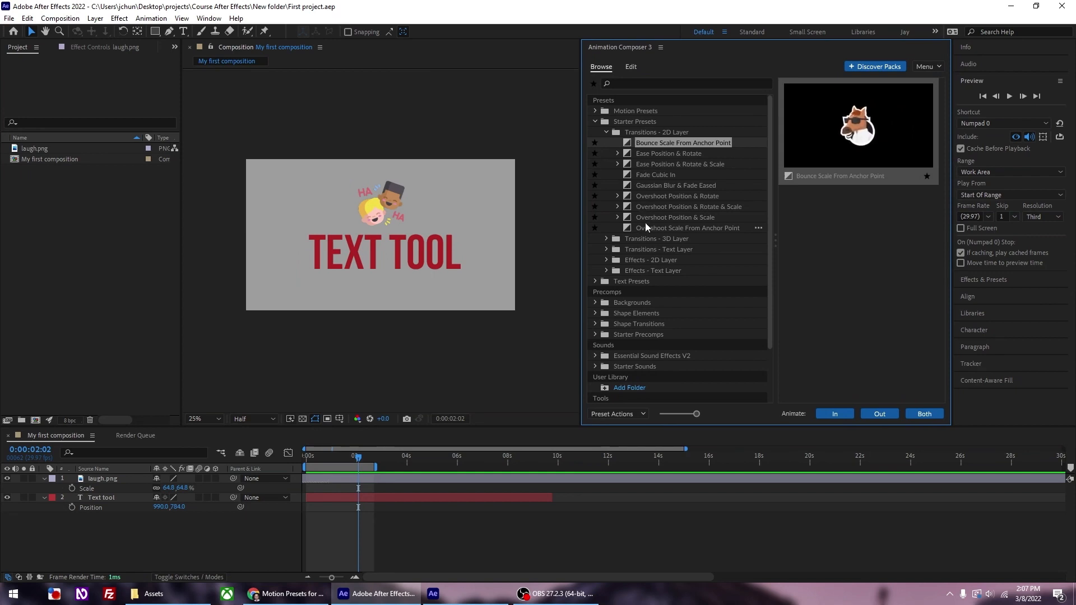
{"action": "left_click", "coordinate": [650, 154]}
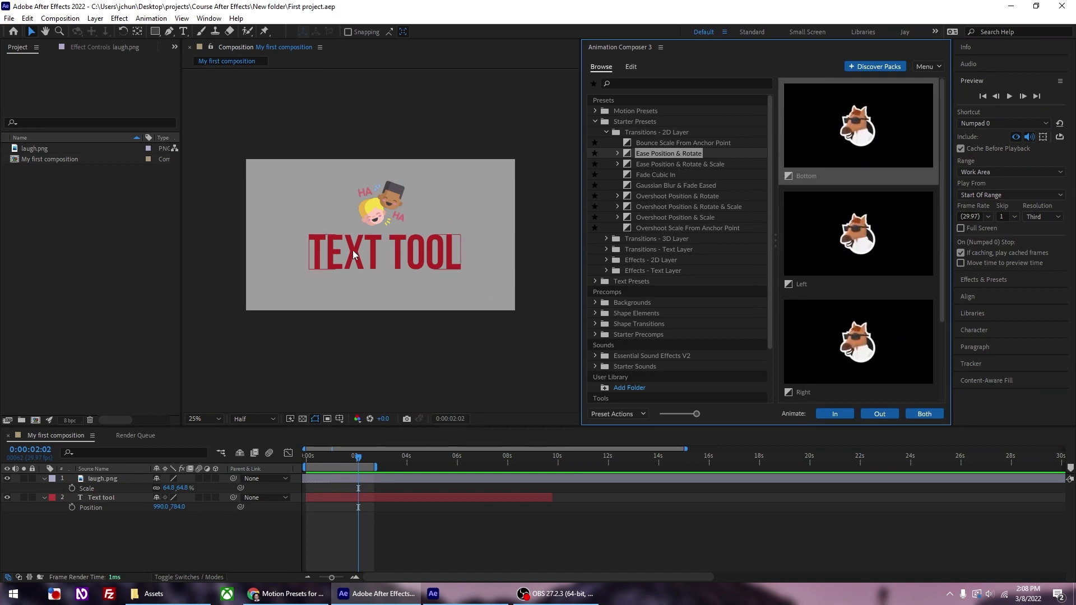
Step: Apply the Bottom variant of Ease Position & Rotate to the Text tool layer as an In transition
{"action": "left_click", "coordinate": [343, 499]}
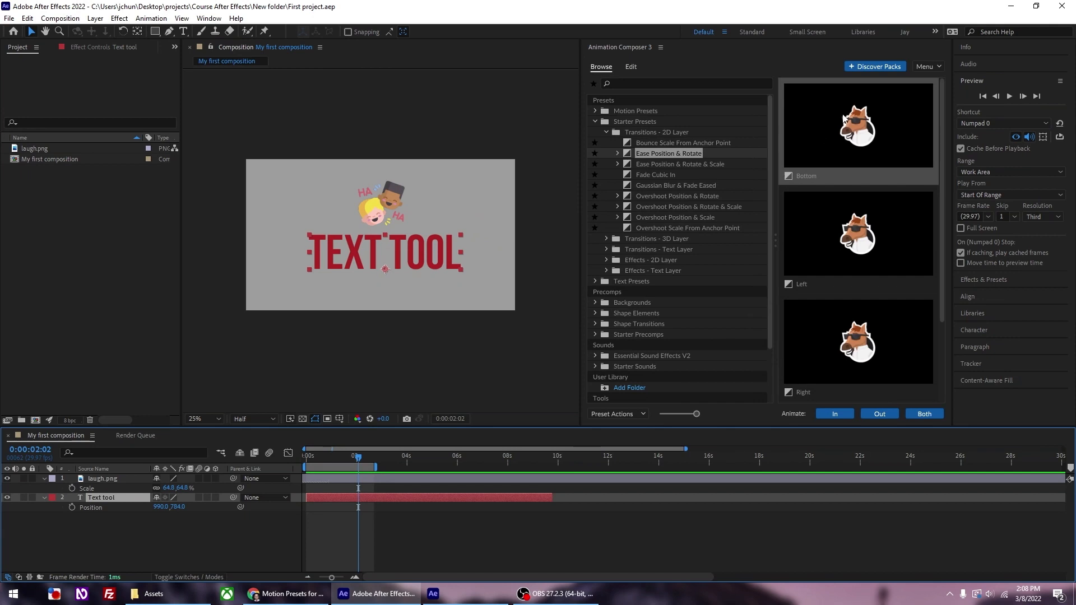
{"action": "left_click", "coordinate": [618, 153]}
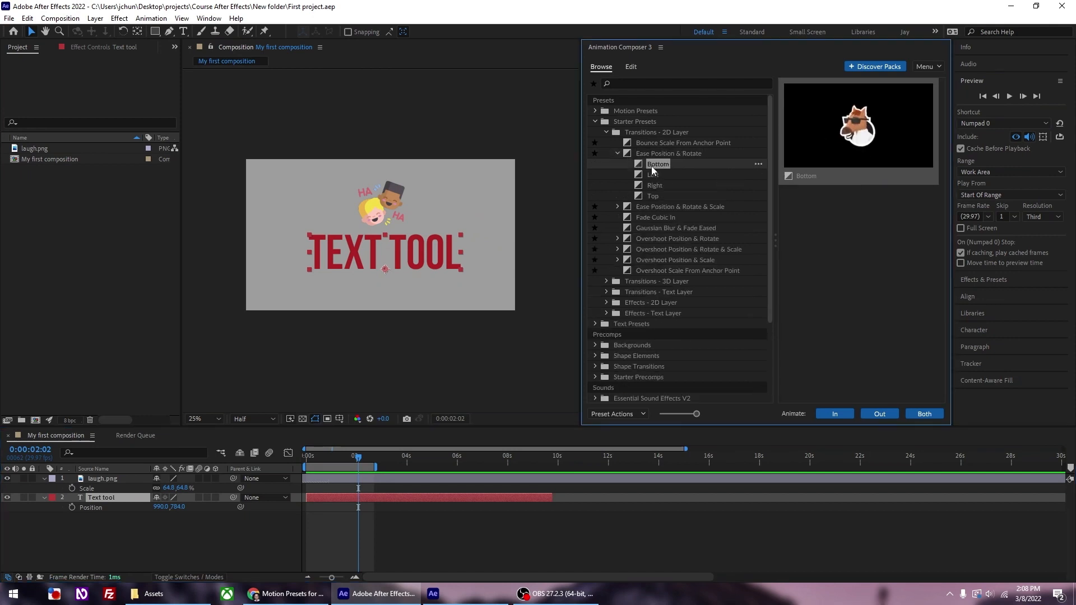
{"action": "left_click", "coordinate": [835, 414]}
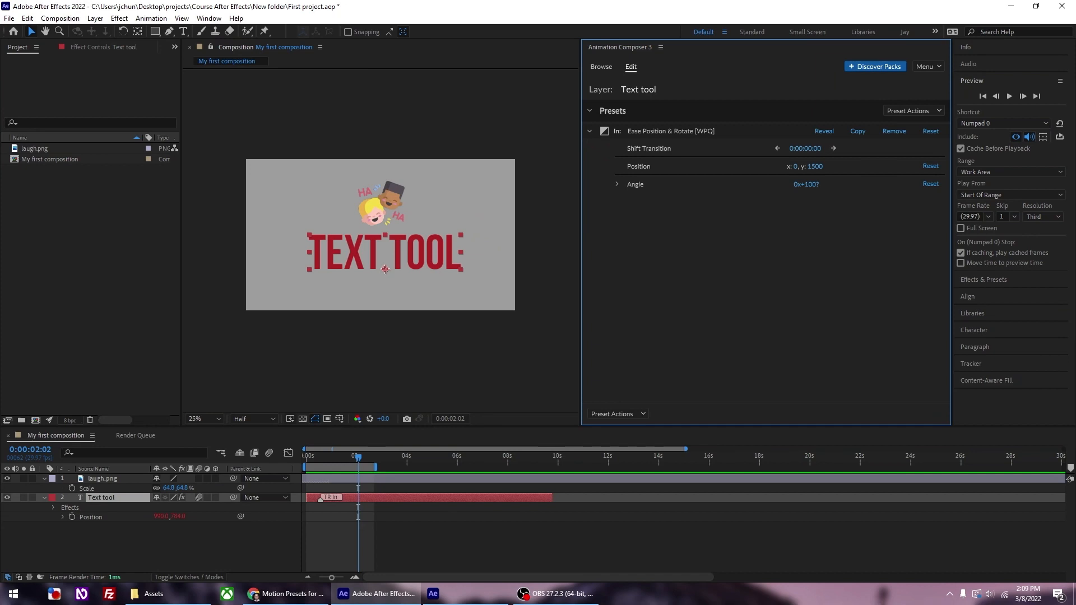
Step: Scrub through the first second and play the preview to check the Text tool layer's entrance, then deselect the layer
{"action": "mouse_move", "coordinate": [320, 471]}
{"action": "left_mouse_down"}
{"action": "mouse_move", "coordinate": [298, 465]}
{"action": "mouse_move", "coordinate": [310, 463]}
{"action": "left_mouse_up"}
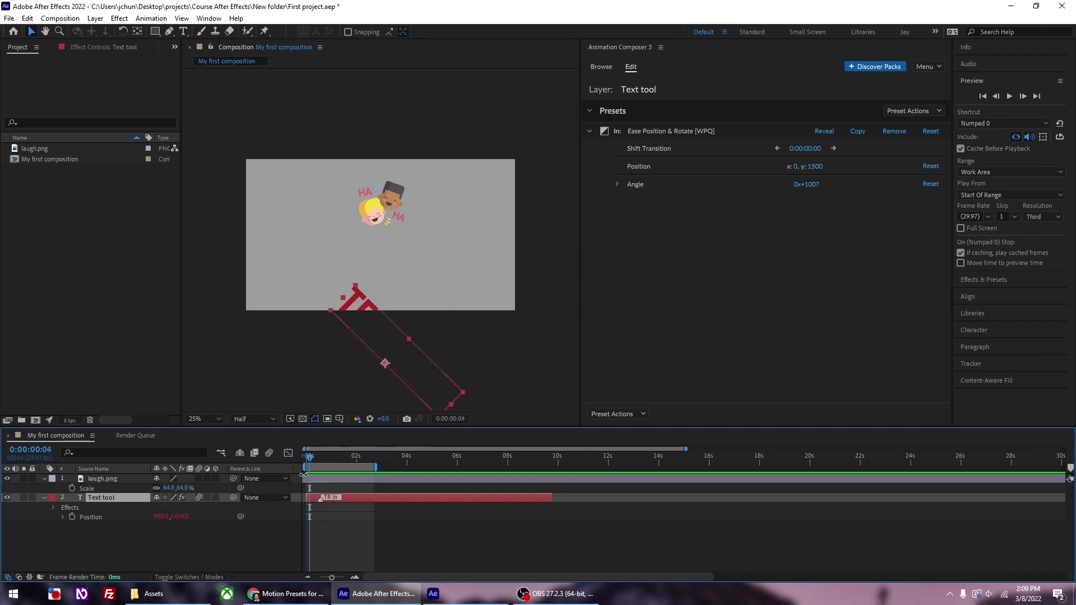
{"action": "left_click_drag", "start_coordinate": [310, 466], "coordinate": [332, 466]}
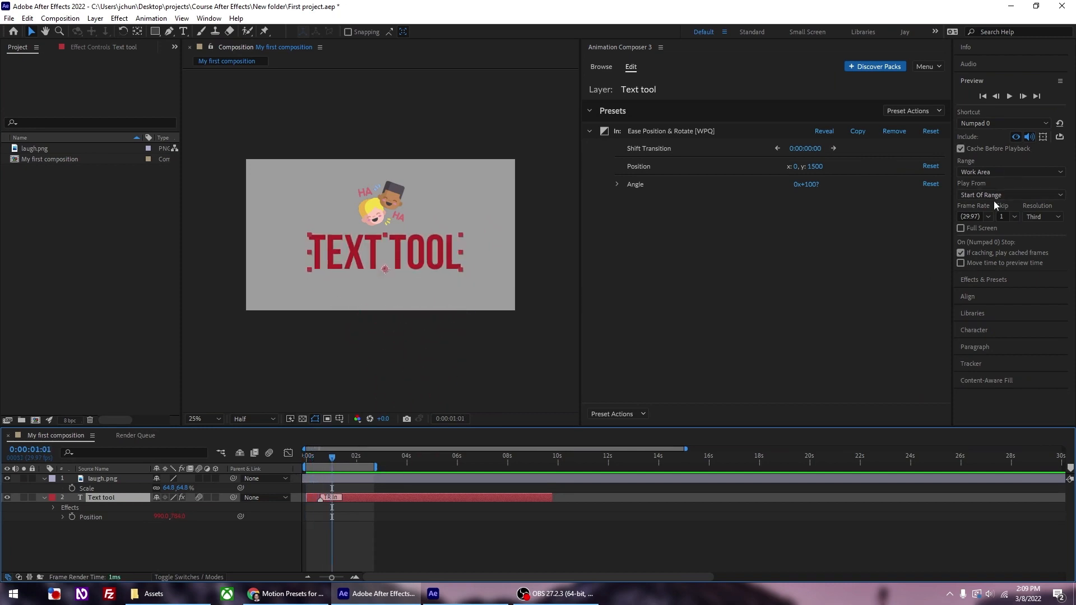
{"action": "left_click", "coordinate": [1010, 96]}
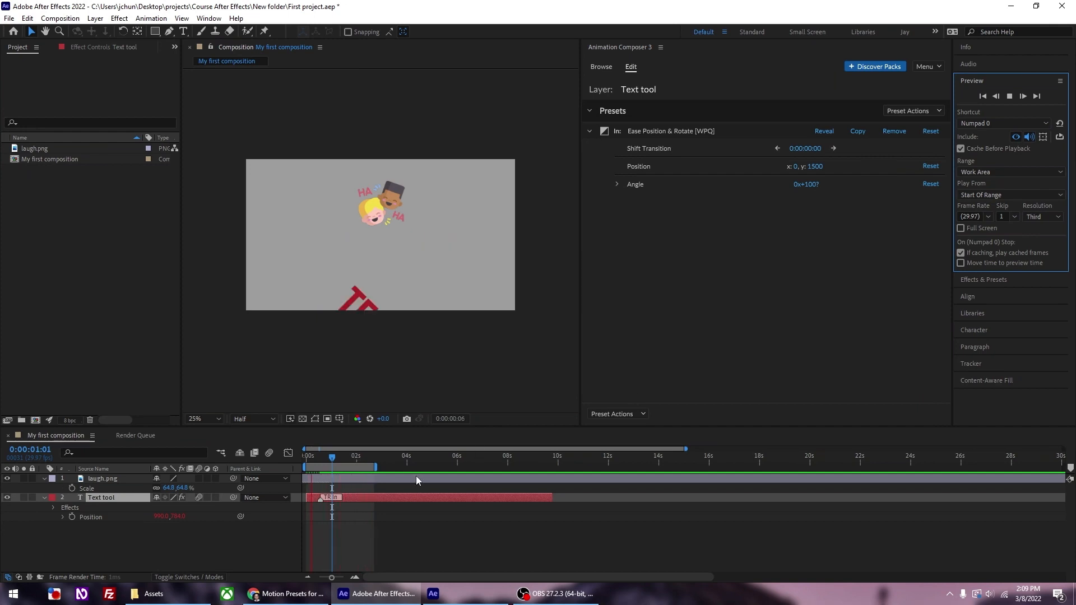
{"action": "left_click", "coordinate": [340, 463]}
{"action": "left_click", "coordinate": [415, 120]}
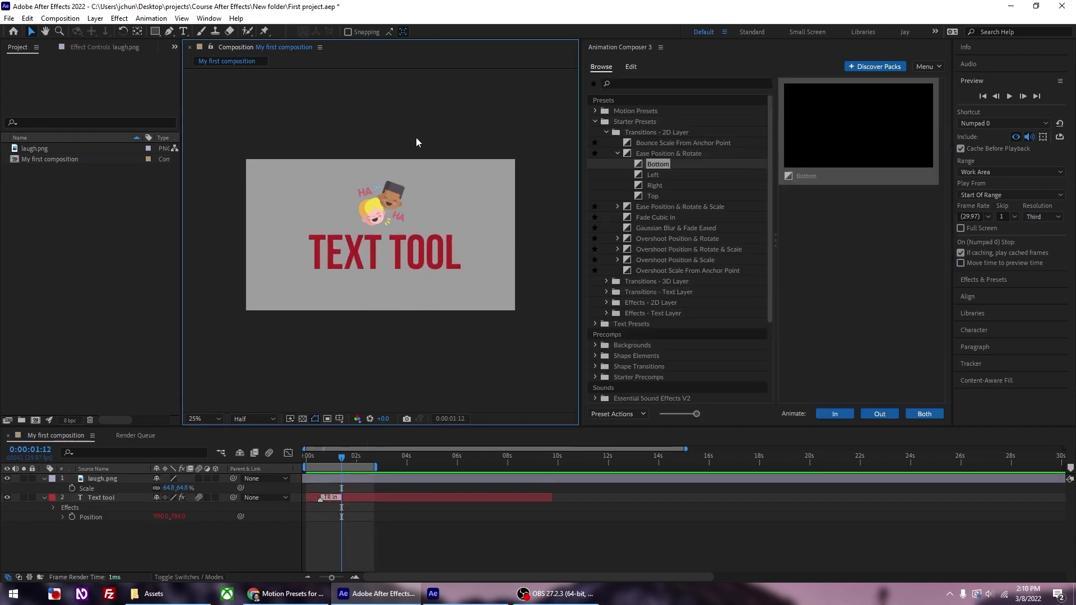
Step: Apply the Top variant of Overshoot Position & Rotate to the laugh.png layer as an In transition
{"action": "left_click", "coordinate": [378, 208]}
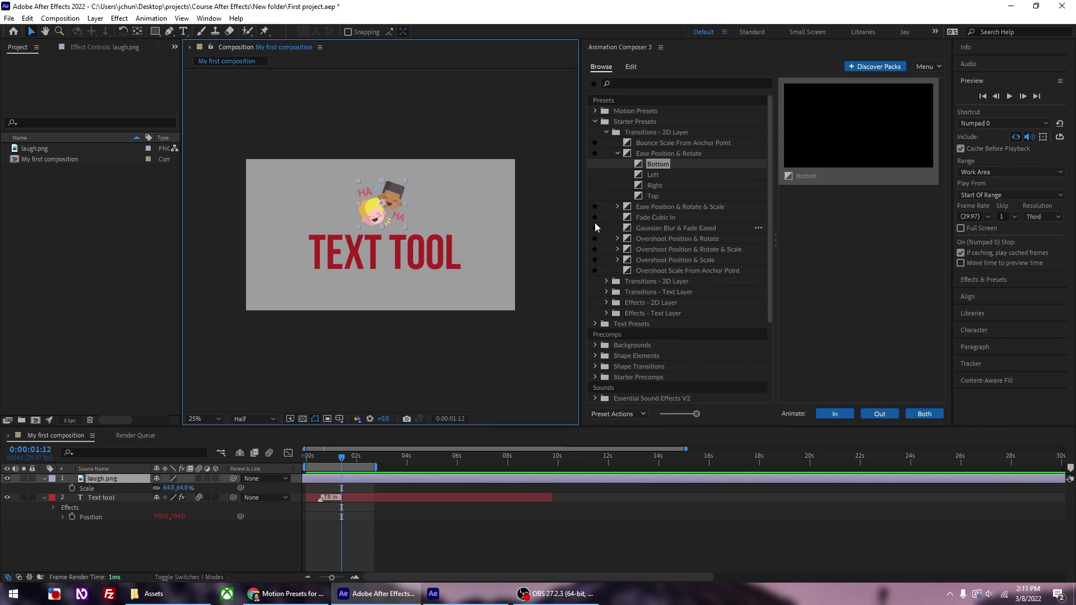
{"action": "left_click", "coordinate": [652, 195]}
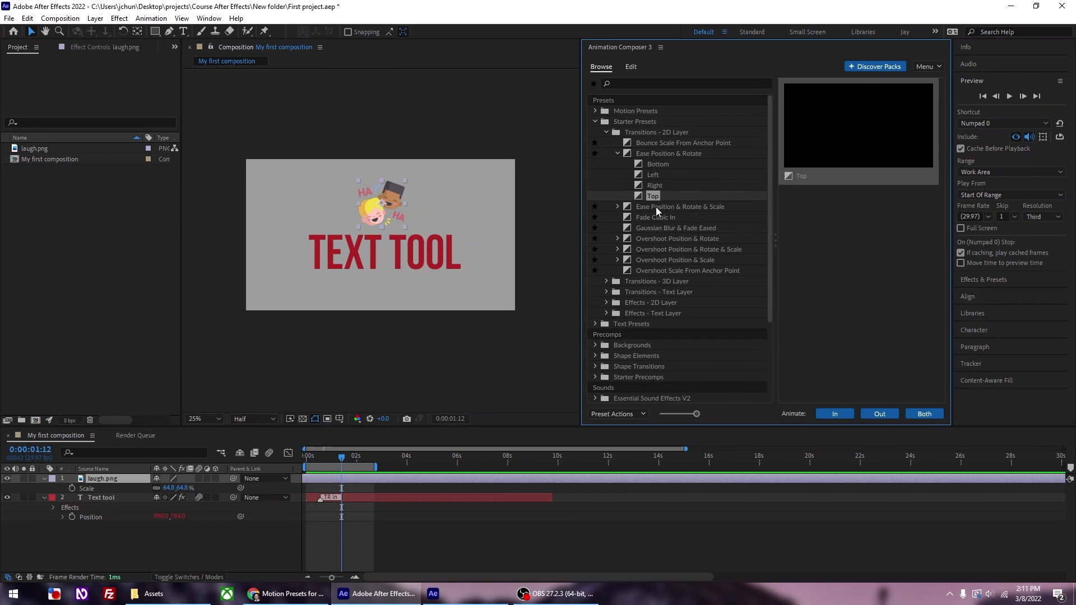
{"action": "left_click", "coordinate": [617, 238]}
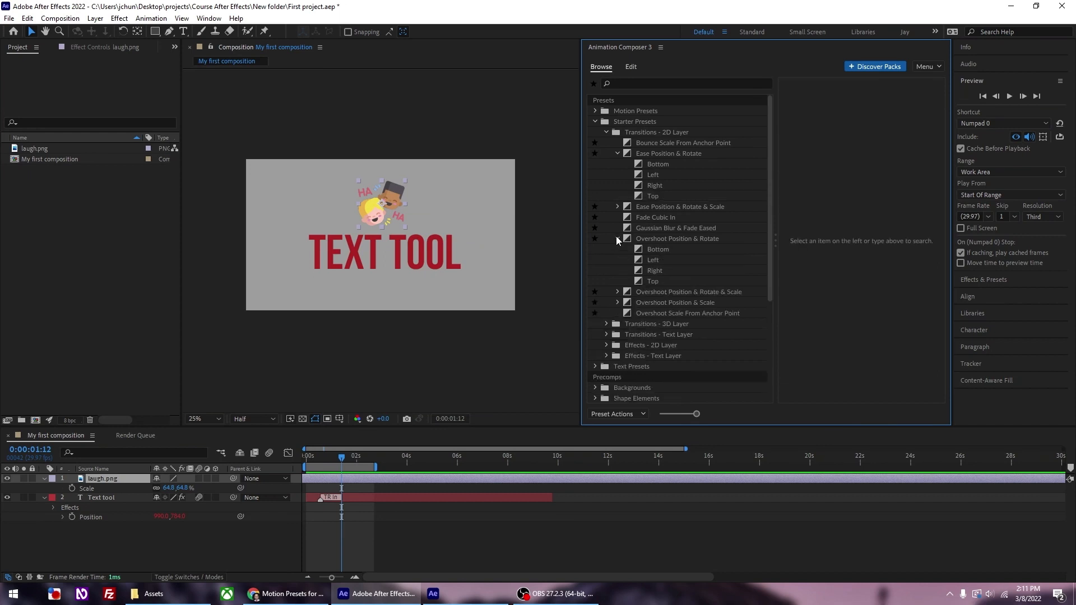
{"action": "left_click", "coordinate": [652, 281]}
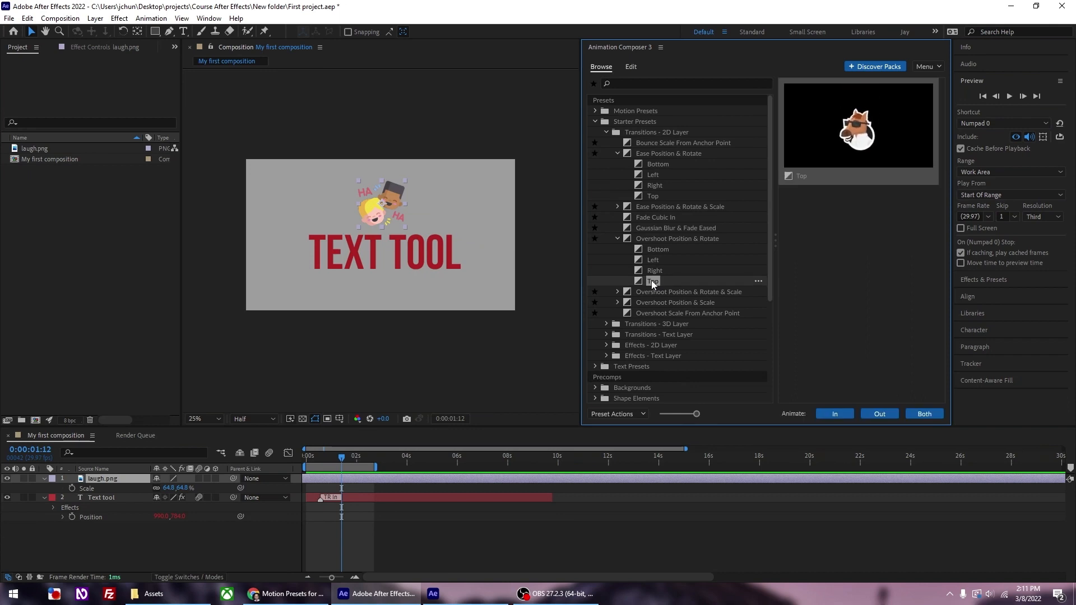
{"action": "left_click", "coordinate": [836, 415]}
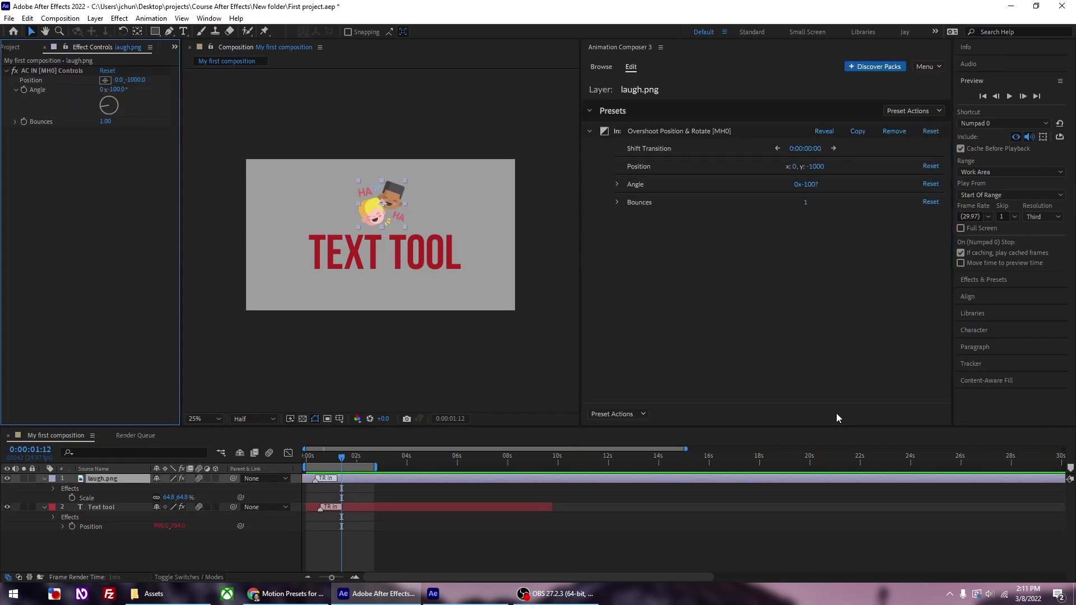
Step: Go to the composition start and shift the laugh.png layer slightly later, lining up its In marker with the Text tool layer's
{"action": "left_click", "coordinate": [307, 460]}
{"action": "mouse_move", "coordinate": [308, 459]}
{"action": "left_mouse_down"}
{"action": "mouse_move", "coordinate": [320, 464]}
{"action": "mouse_move", "coordinate": [303, 466]}
{"action": "left_mouse_up"}
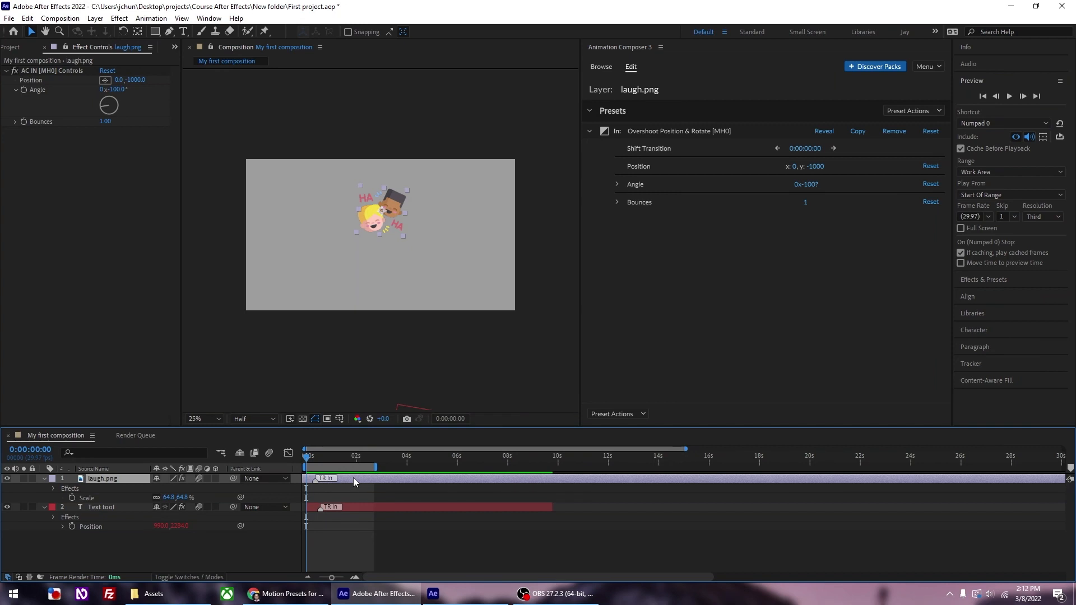
{"action": "left_click_drag", "start_coordinate": [354, 478], "coordinate": [359, 477]}
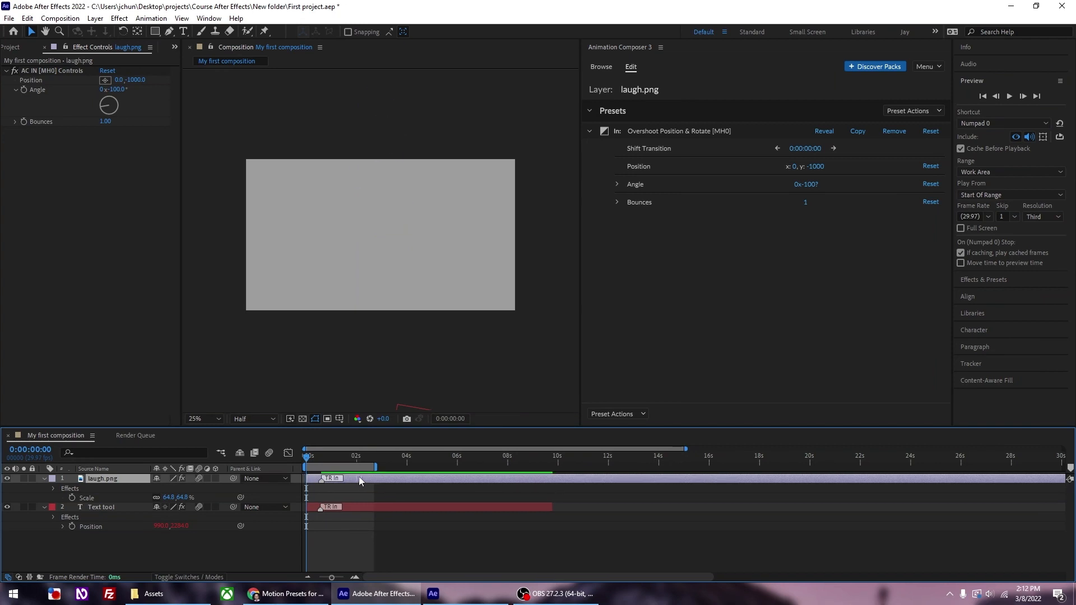
Step: Scrub and play the composition to check both entrance animations together, stopping at 0:00:00:19
{"action": "left_click_drag", "start_coordinate": [305, 460], "coordinate": [329, 432]}
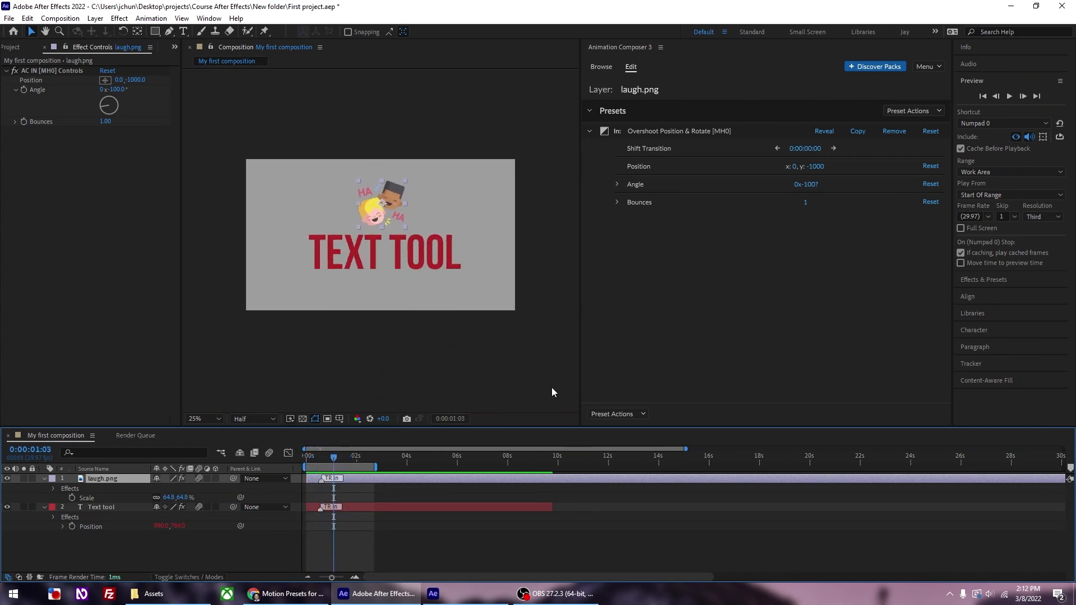
{"action": "left_click", "coordinate": [1011, 96]}
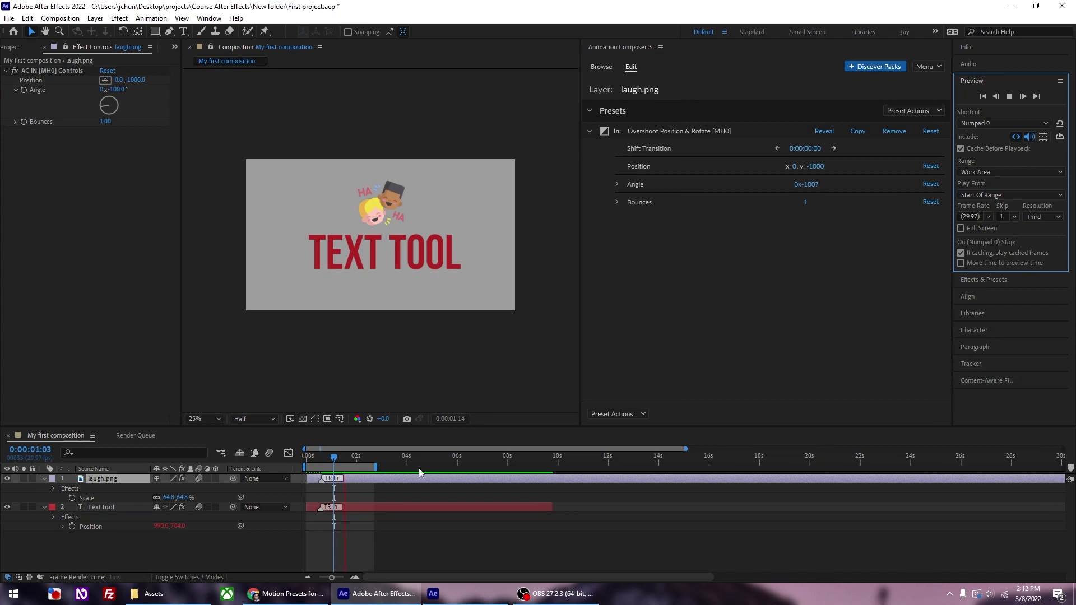
{"action": "left_click", "coordinate": [323, 458]}
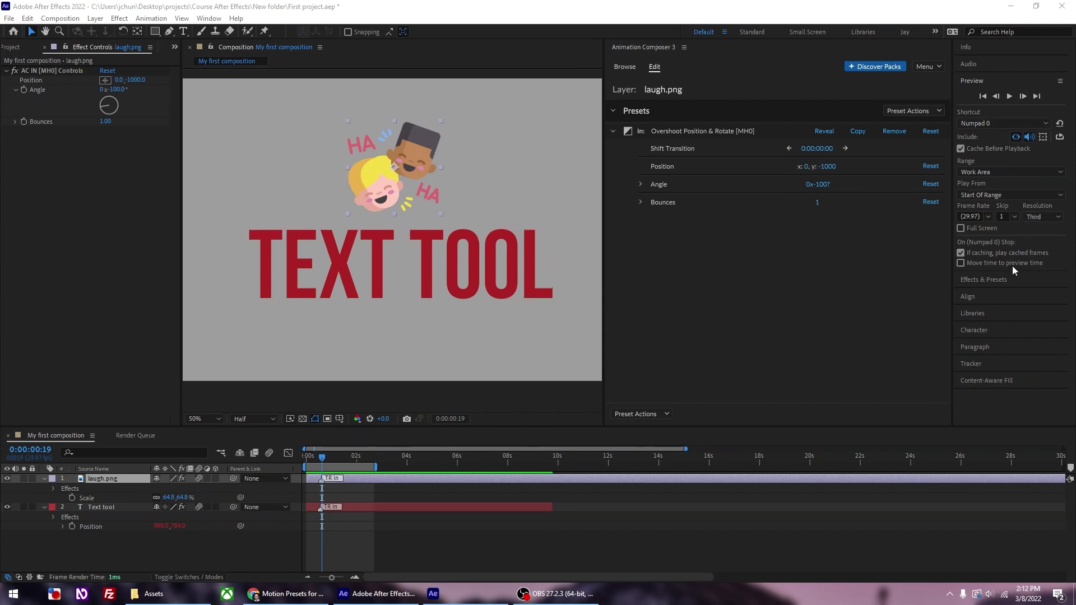
Step: Set the preview resolution to Half
{"action": "left_click", "coordinate": [1041, 216]}
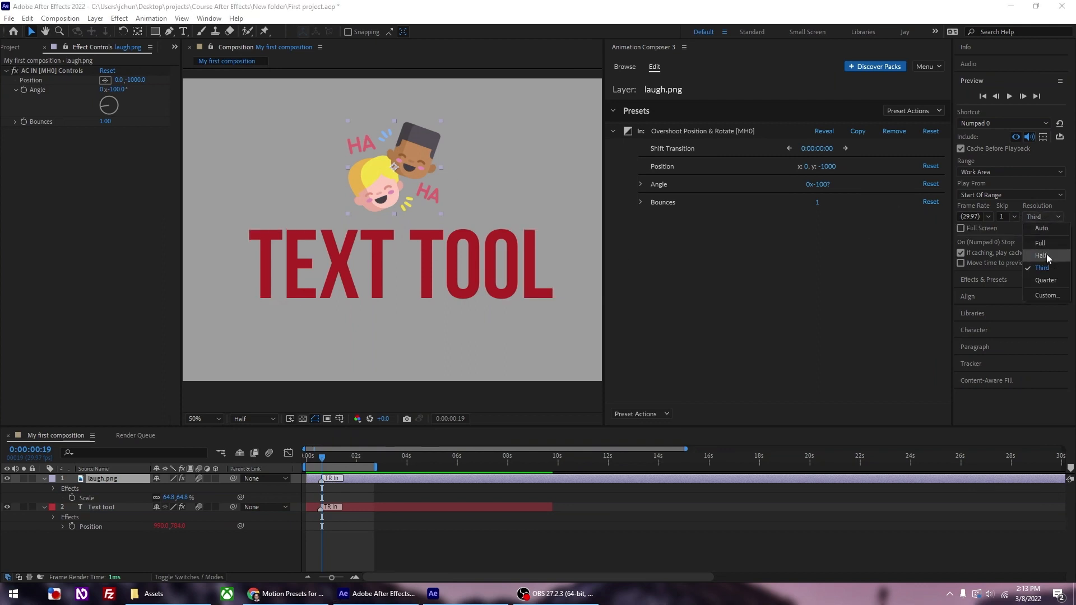
{"action": "left_click", "coordinate": [1044, 255]}
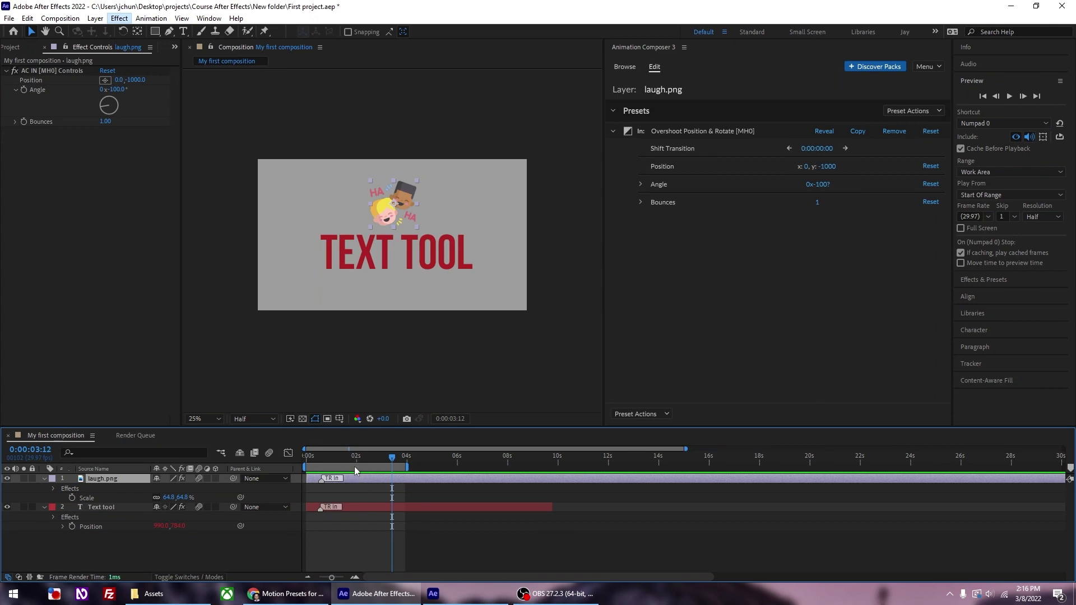
Step: Shift the Text tool layer slightly later so it enters after laugh.png, and play the preview to check the timing
{"action": "left_click", "coordinate": [353, 509]}
{"action": "left_click_drag", "start_coordinate": [358, 507], "coordinate": [360, 507]}
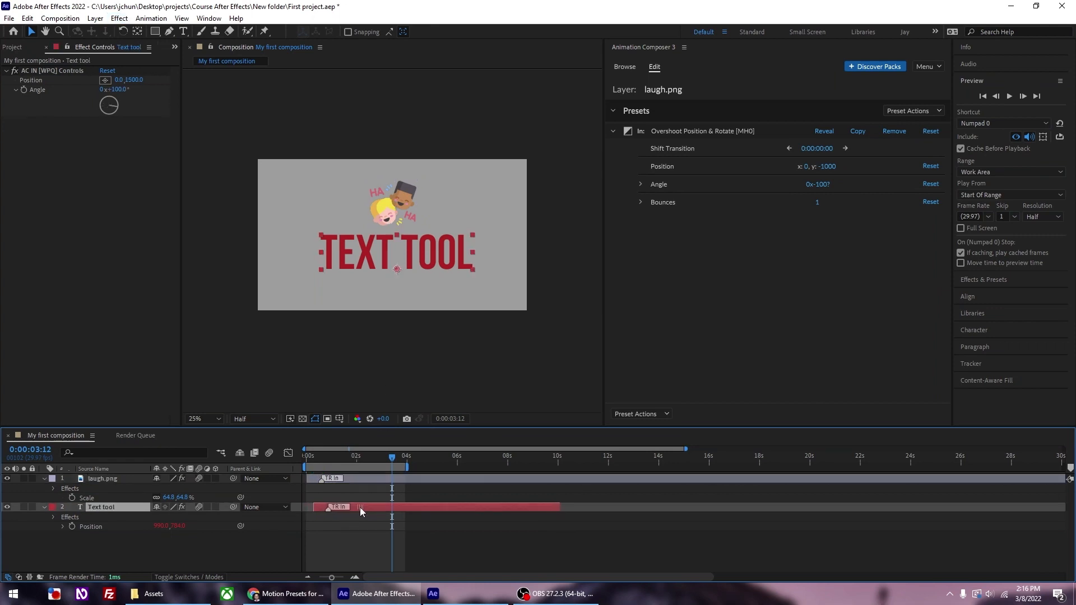
{"action": "left_click_drag", "start_coordinate": [310, 455], "coordinate": [328, 457]}
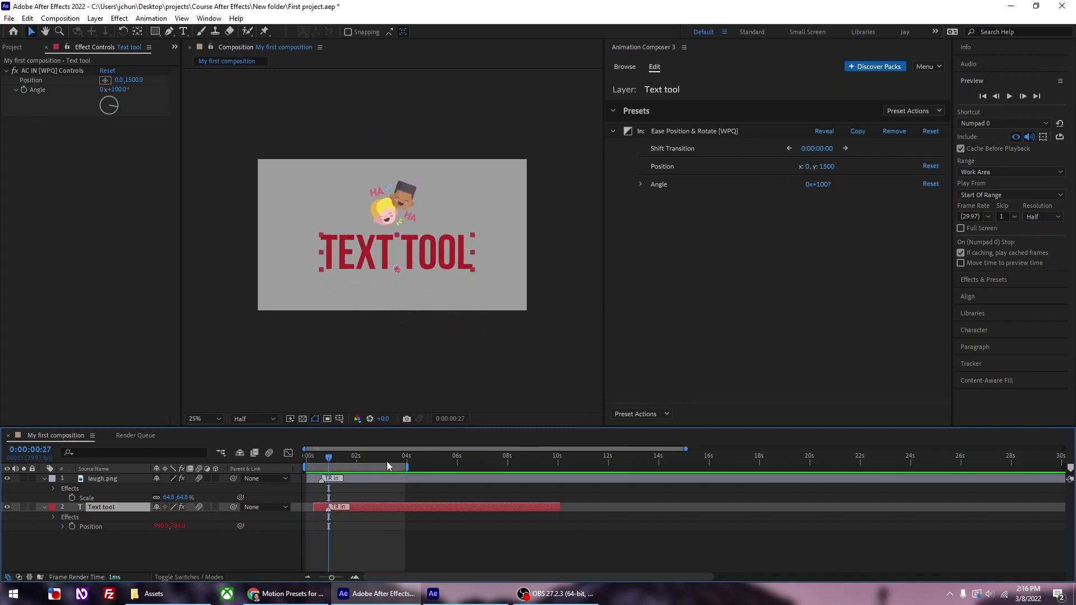
{"action": "left_click", "coordinate": [1011, 97]}
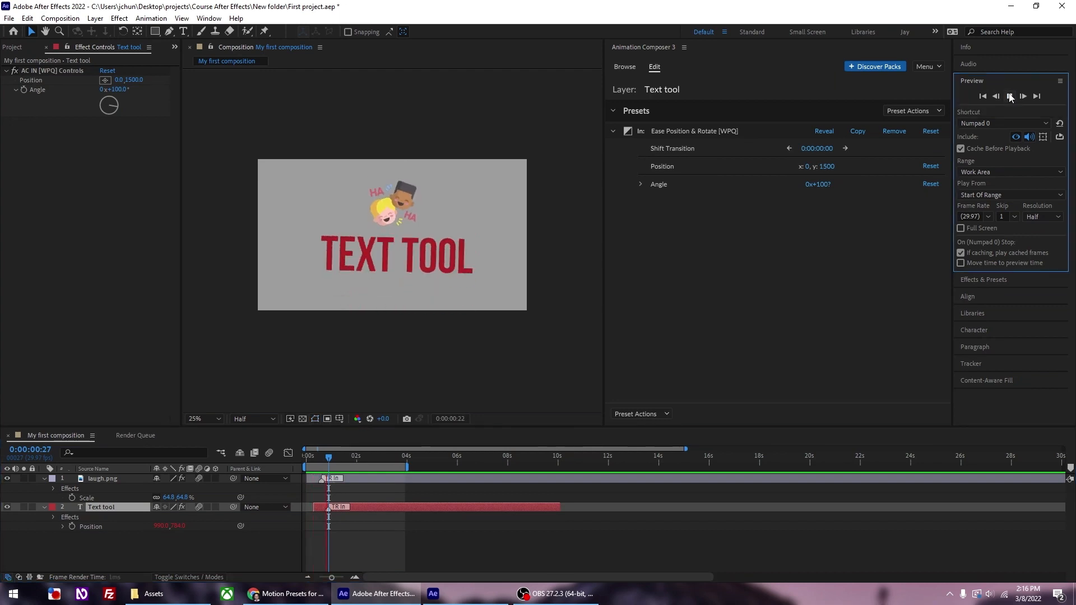
{"action": "key", "text": "space"}
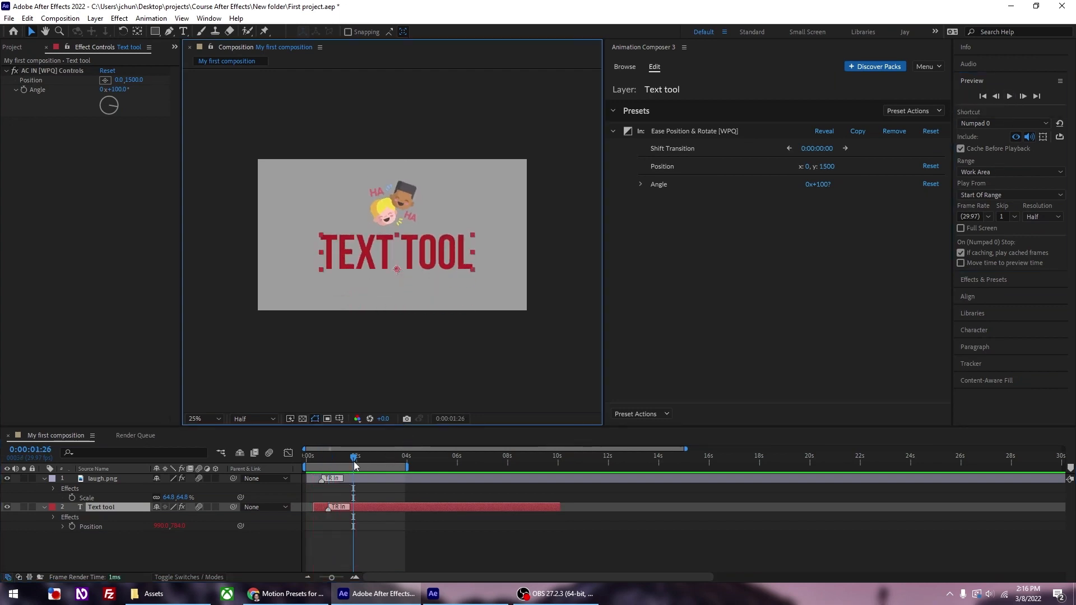